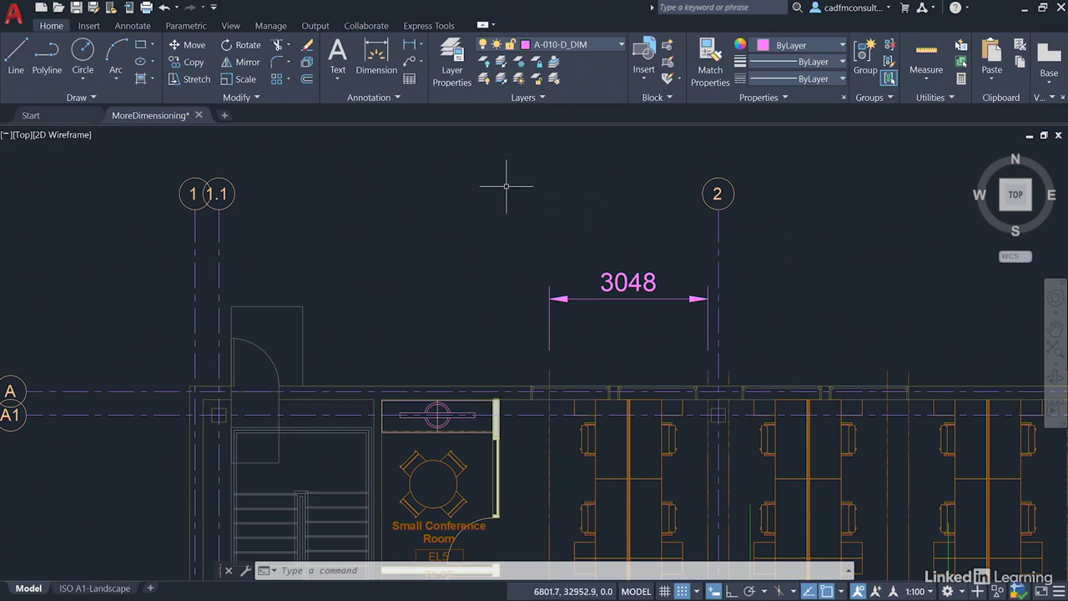
Switch the ribbon to the Annotate tab to reach the dimensioning tools
{"action": "left_click", "coordinate": [135, 29]}
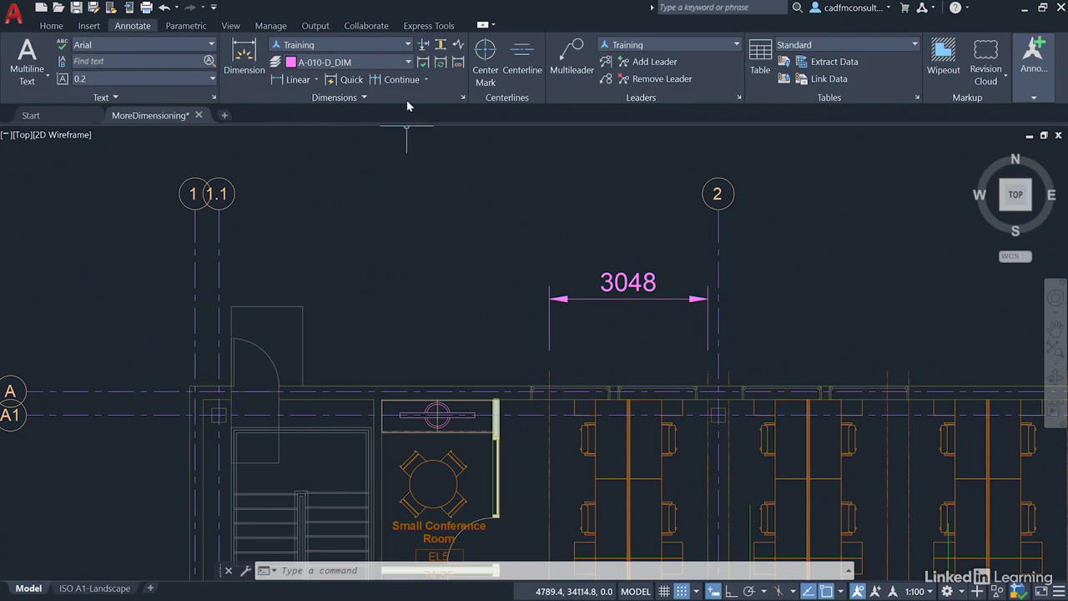
On layer A-010-D_DIM, add a 9398 linear dimension from grid 2 to grid 1.1 above 3048
{"action": "left_click", "coordinate": [408, 62]}
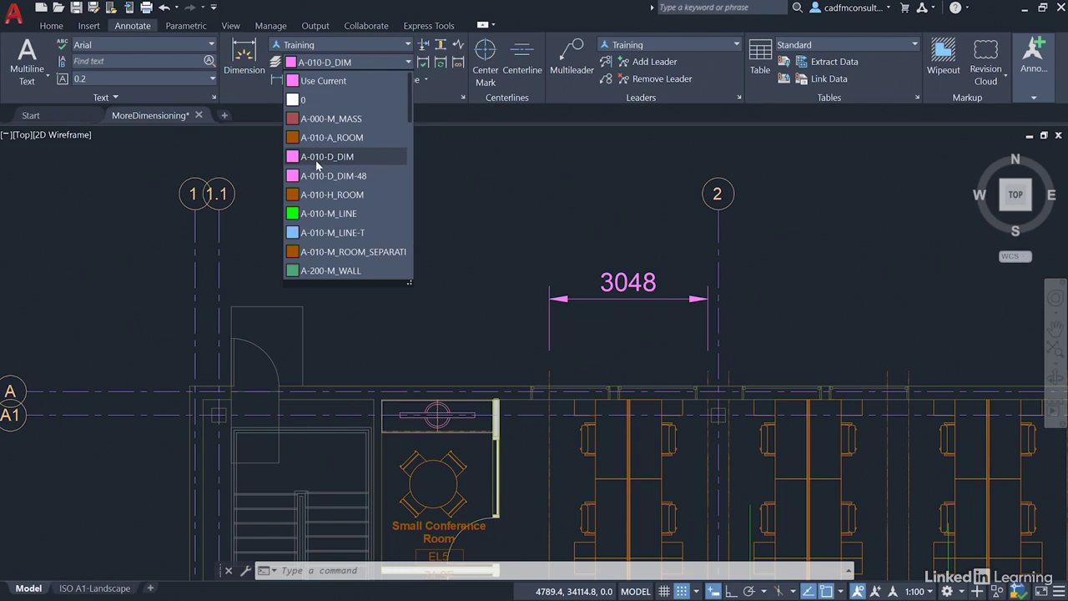
{"action": "left_click", "coordinate": [341, 160]}
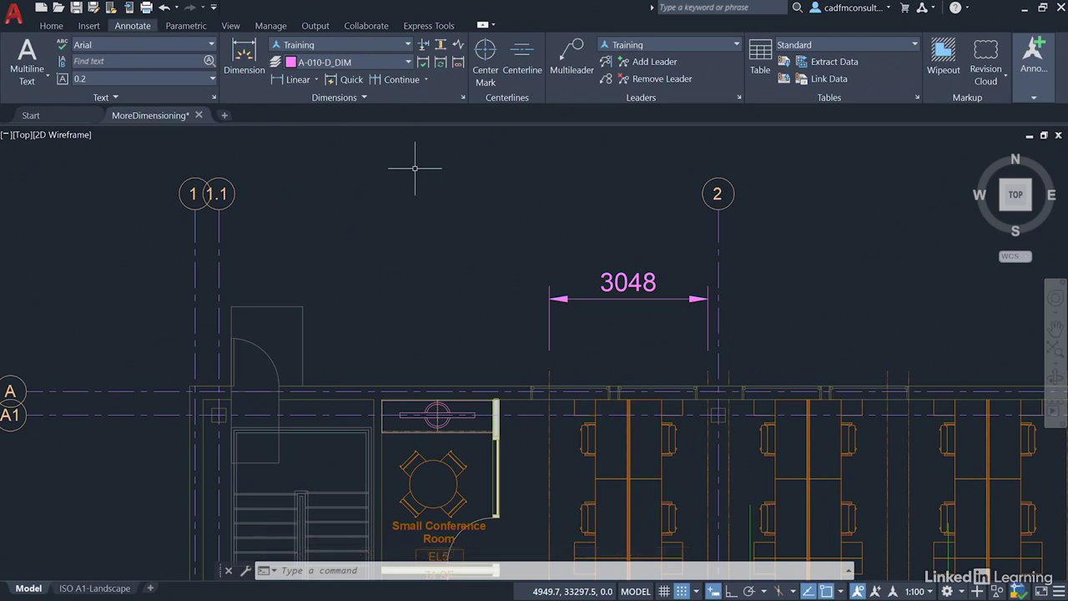
{"action": "left_click", "coordinate": [317, 81]}
{"action": "left_click", "coordinate": [315, 101]}
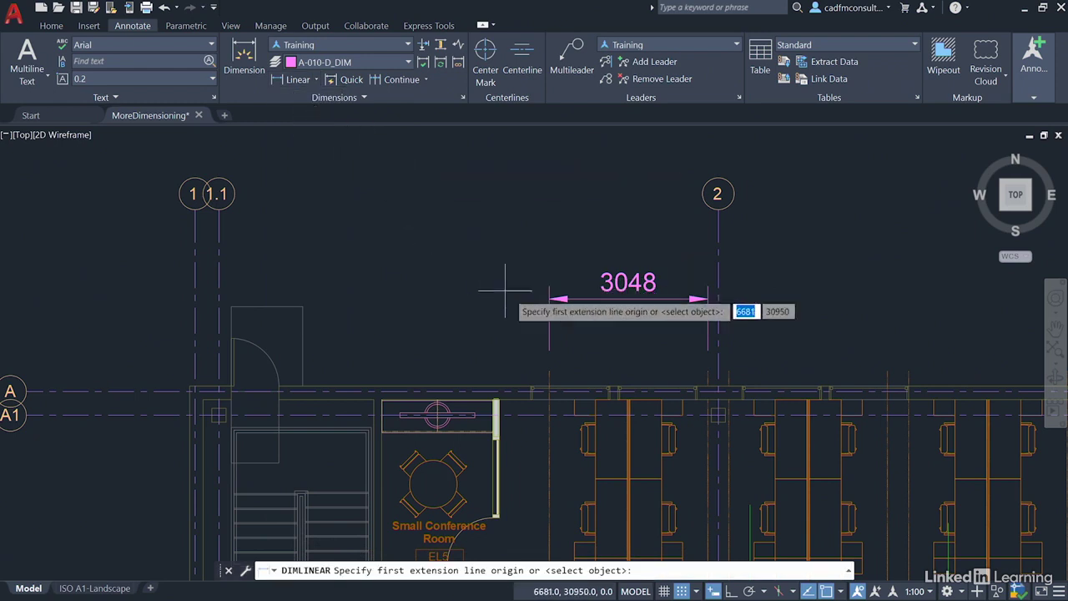
{"action": "left_click", "coordinate": [707, 371]}
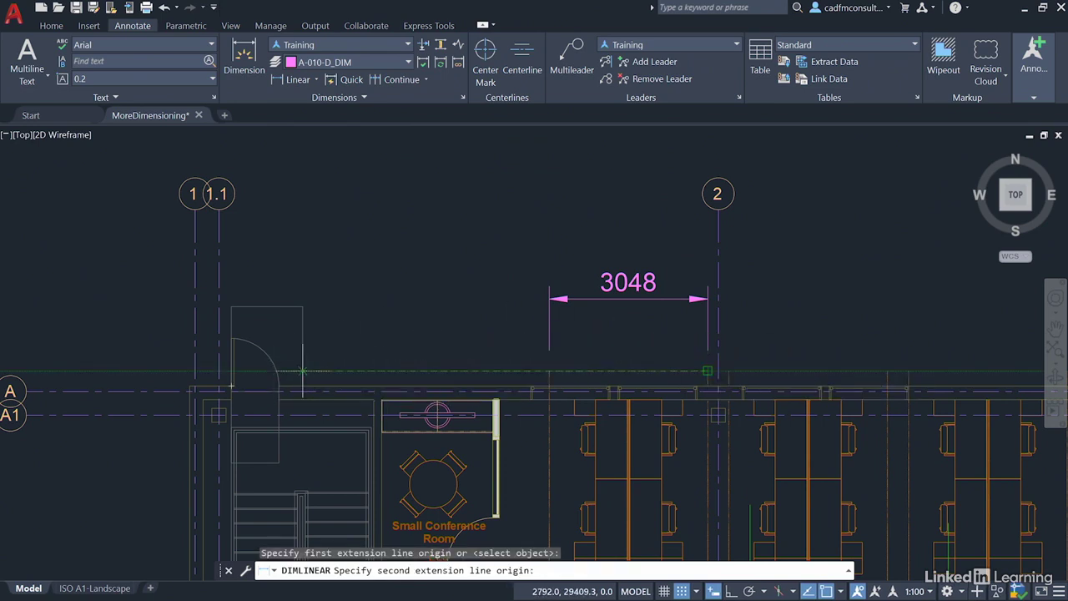
{"action": "left_click", "coordinate": [219, 370]}
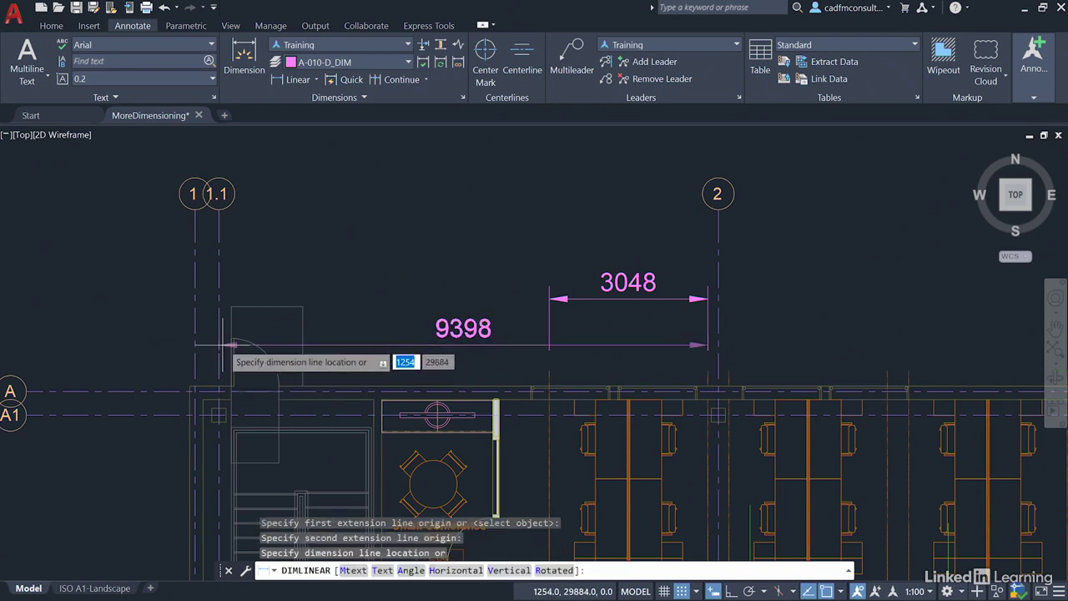
{"action": "left_click", "coordinate": [232, 267]}
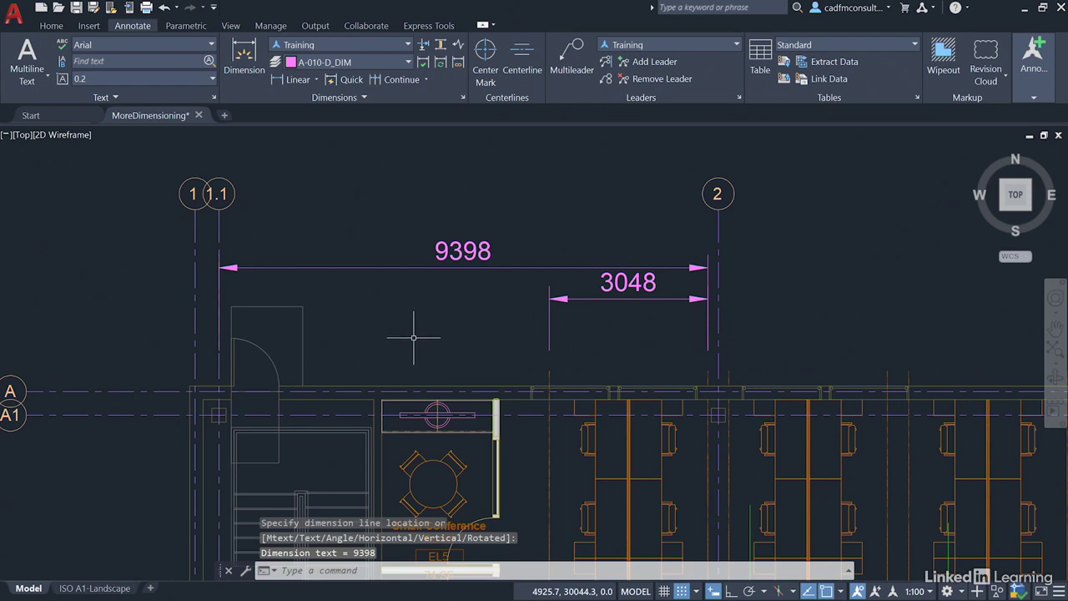
Dimension the grid 2 to grid 1.1 intersections as 9601, placed above the 9398 dimension
{"action": "left_click", "coordinate": [298, 79]}
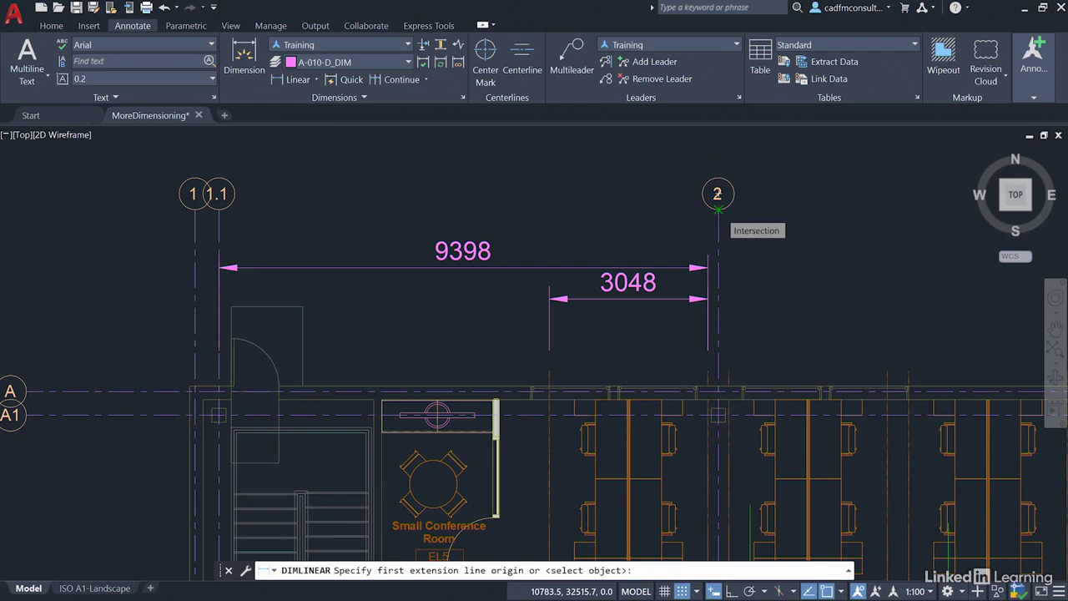
{"action": "left_click", "coordinate": [718, 208]}
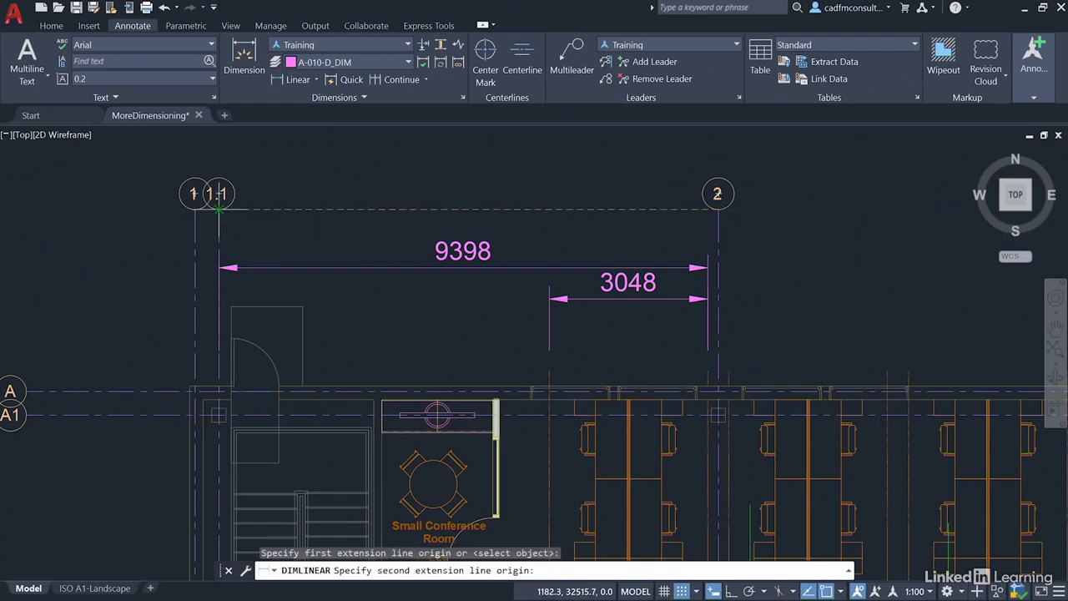
{"action": "left_click", "coordinate": [219, 209]}
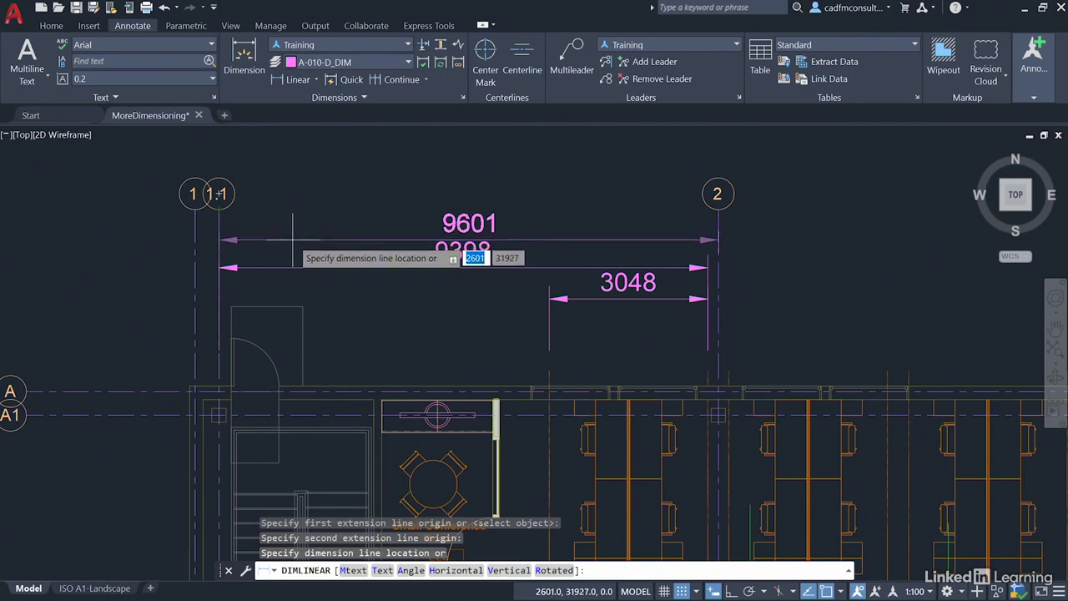
{"action": "left_click", "coordinate": [292, 239]}
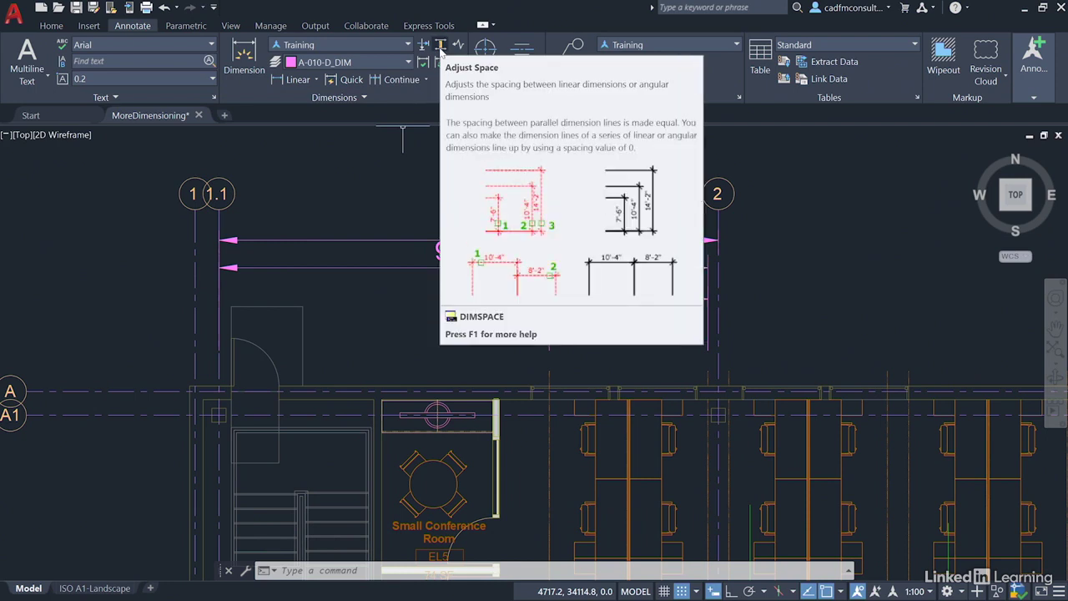
Adjust Space the 9398 and 9601 dimensions 700 apart, using 3048 as the base
{"action": "left_click", "coordinate": [440, 46]}
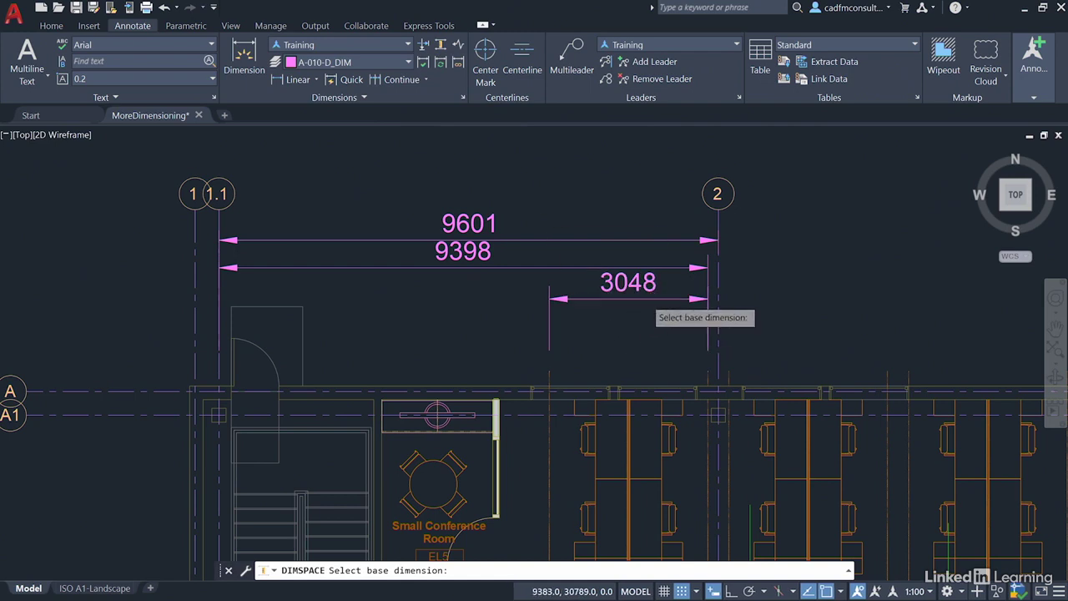
{"action": "left_click", "coordinate": [645, 298]}
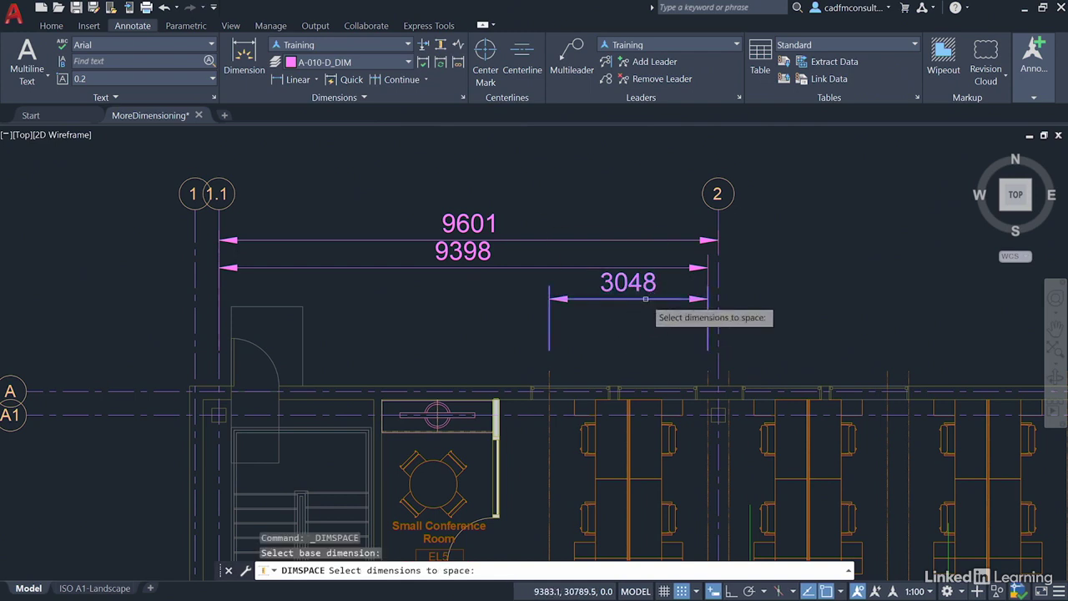
{"action": "left_click", "coordinate": [531, 267]}
{"action": "left_click", "coordinate": [531, 241]}
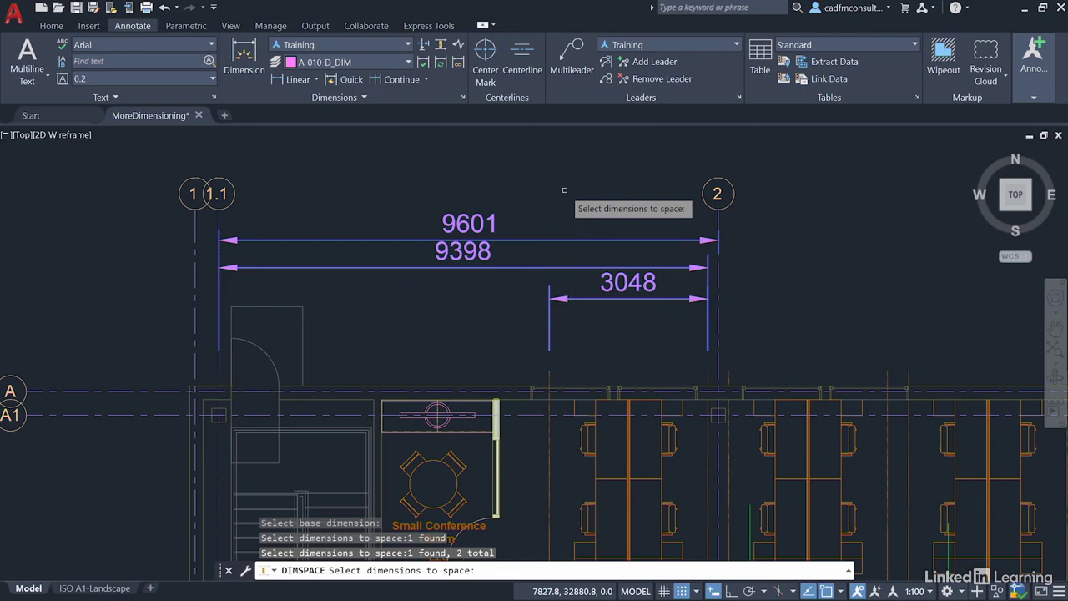
{"action": "key", "text": "Return"}
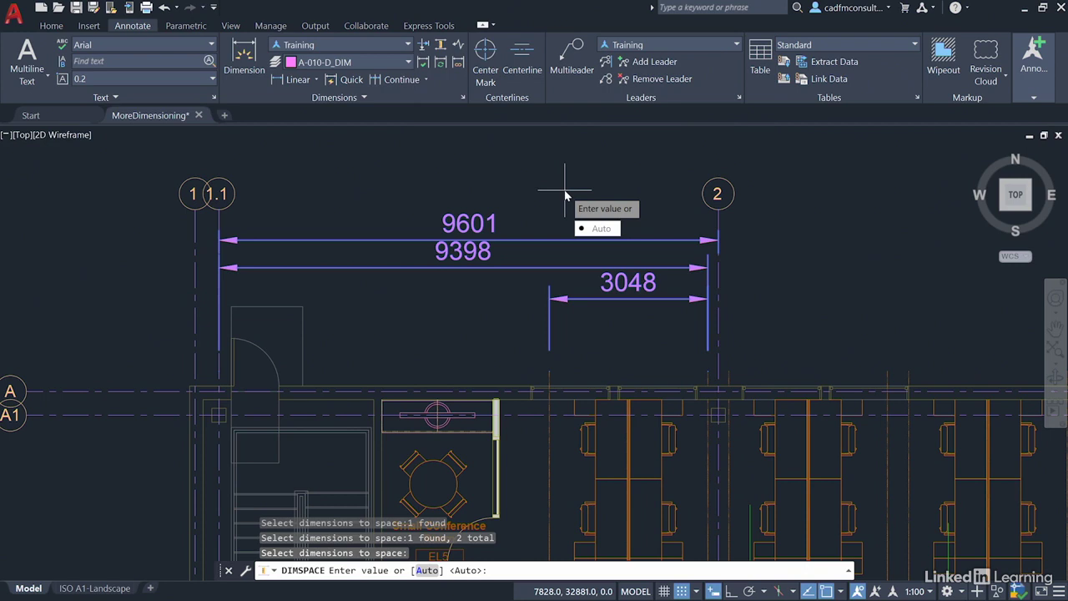
{"action": "type", "text": "700"}
{"action": "key", "text": "Return"}
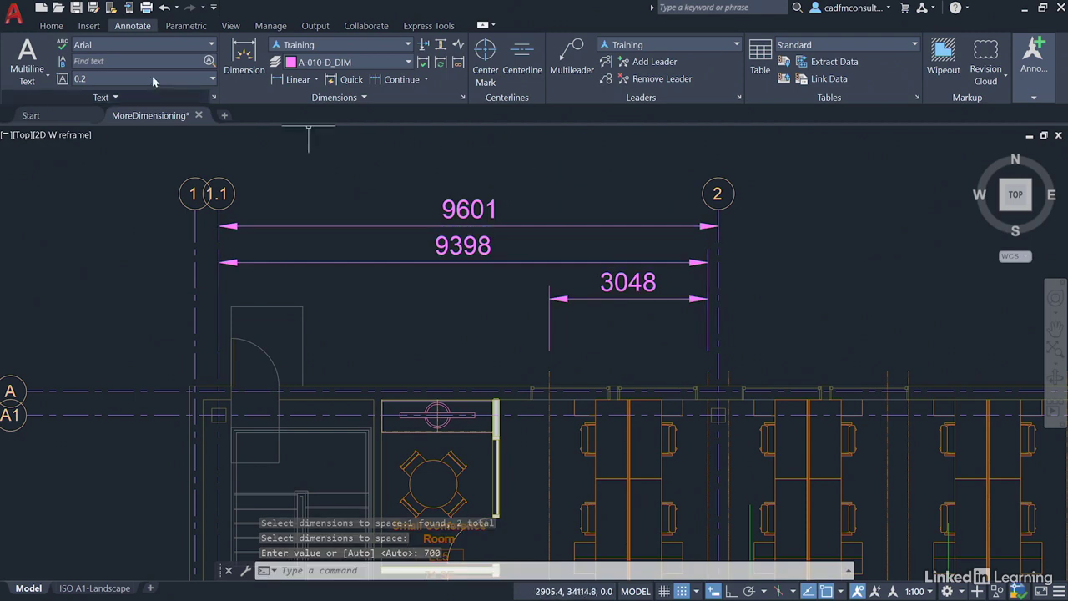
Measure the distance between the 9398 and 3048 dimension lines, confirming a 700 gap
{"action": "left_click", "coordinate": [51, 26]}
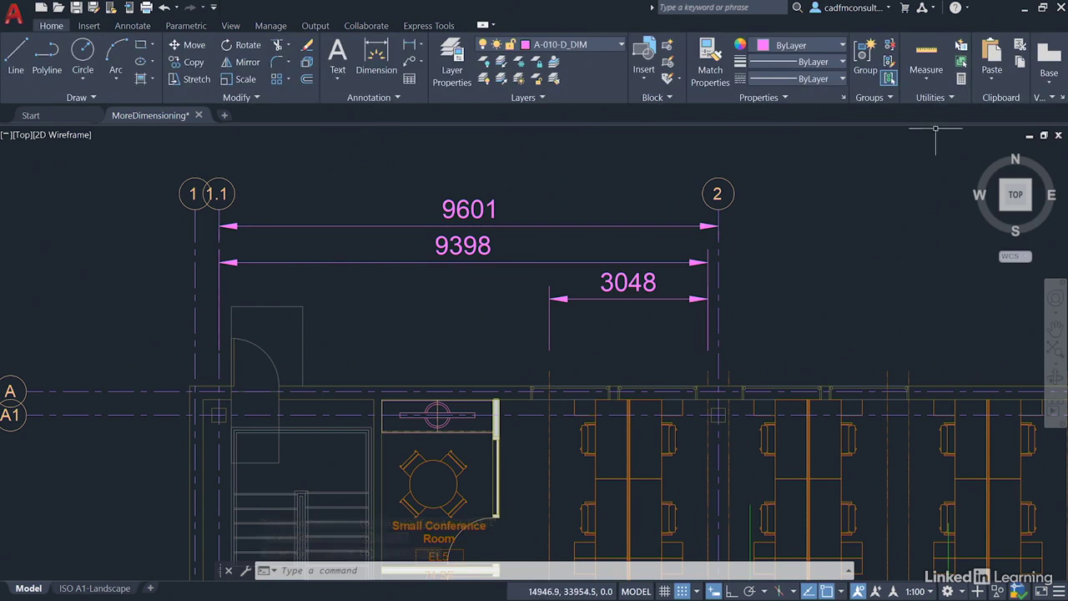
{"action": "left_click", "coordinate": [928, 80]}
{"action": "left_click", "coordinate": [939, 131]}
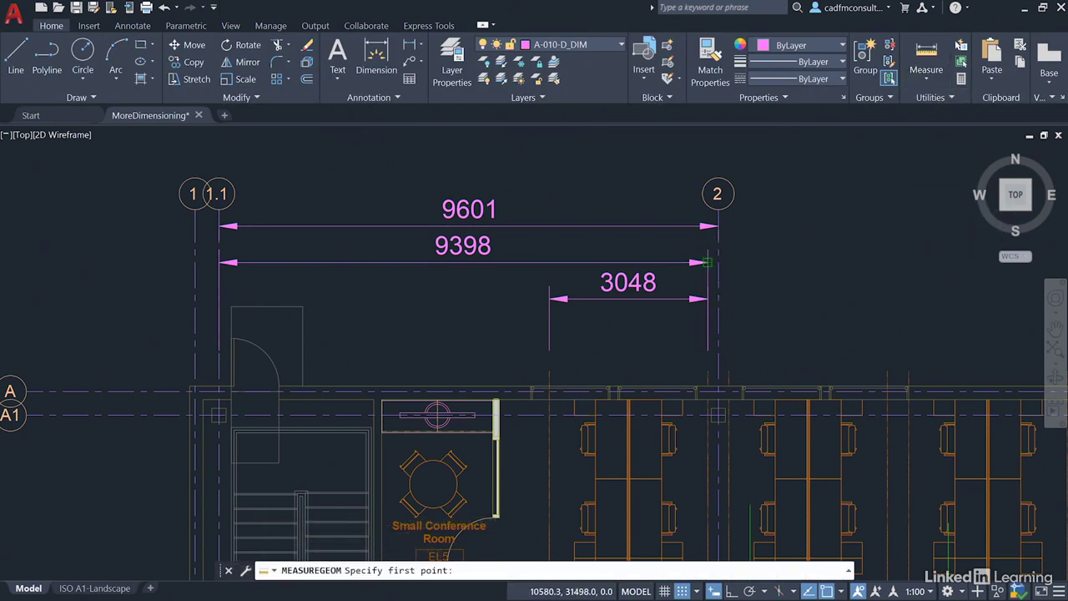
{"action": "left_click", "coordinate": [708, 263]}
{"action": "left_click", "coordinate": [708, 298]}
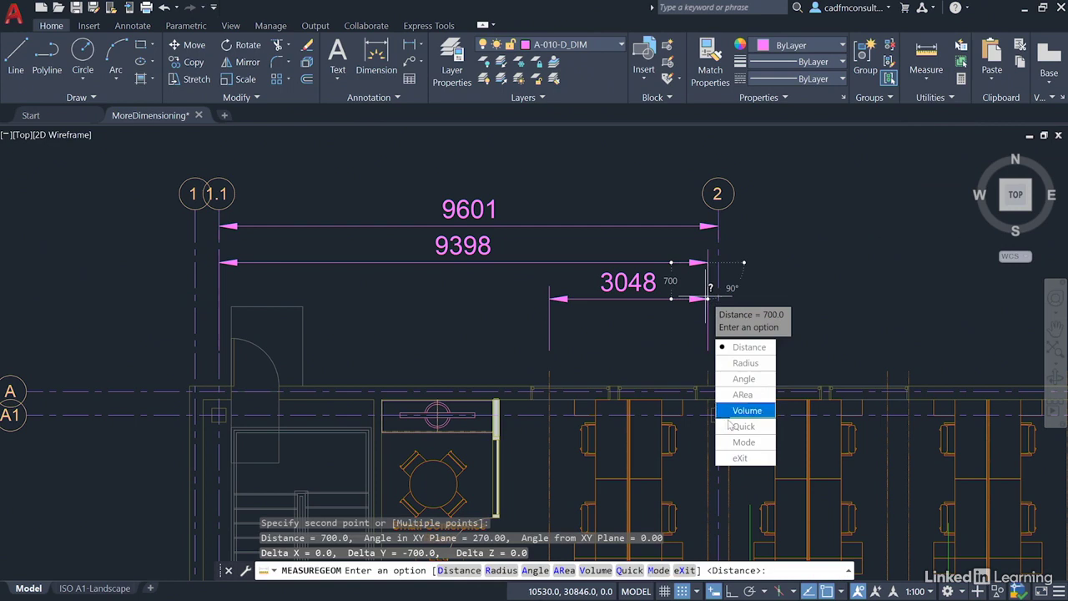
{"action": "left_click", "coordinate": [740, 458]}
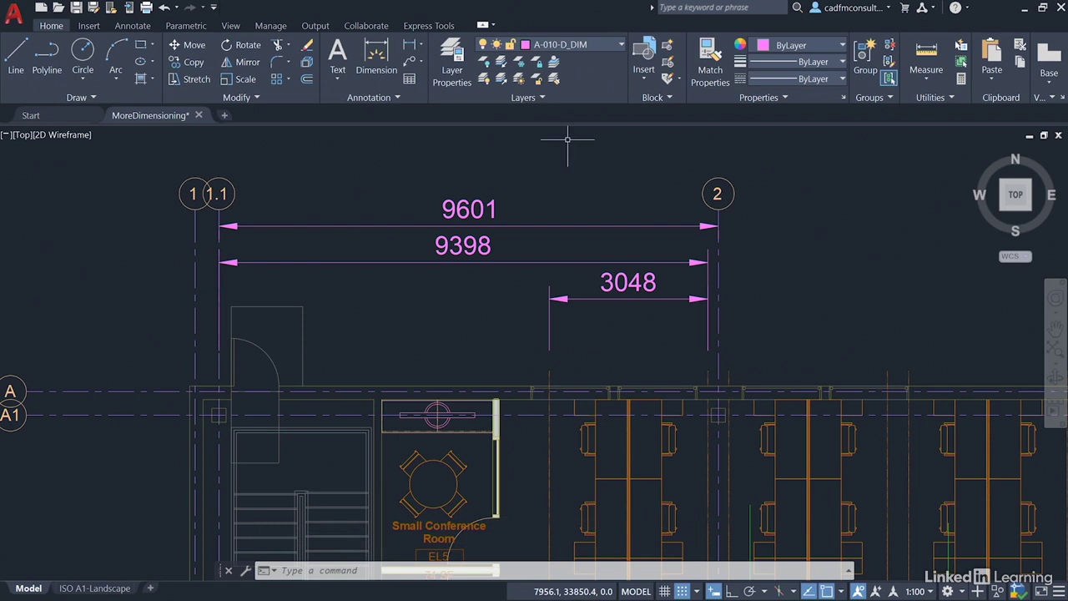
Add a 3372 linear dimension from the conference room corner to the 3048 start, above 9601
{"action": "left_click", "coordinate": [133, 26]}
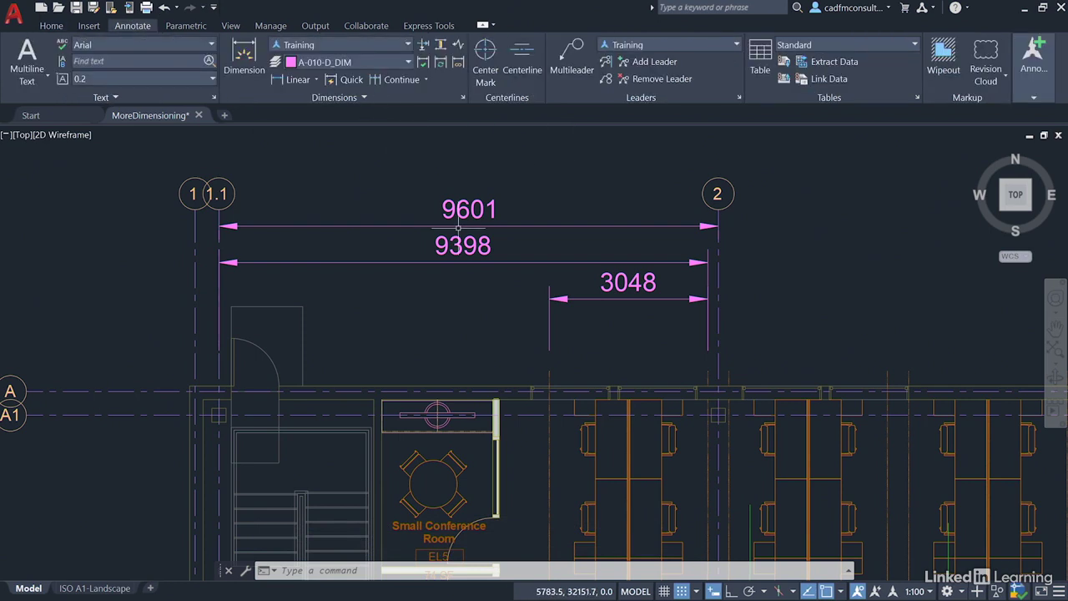
{"action": "left_click", "coordinate": [318, 81]}
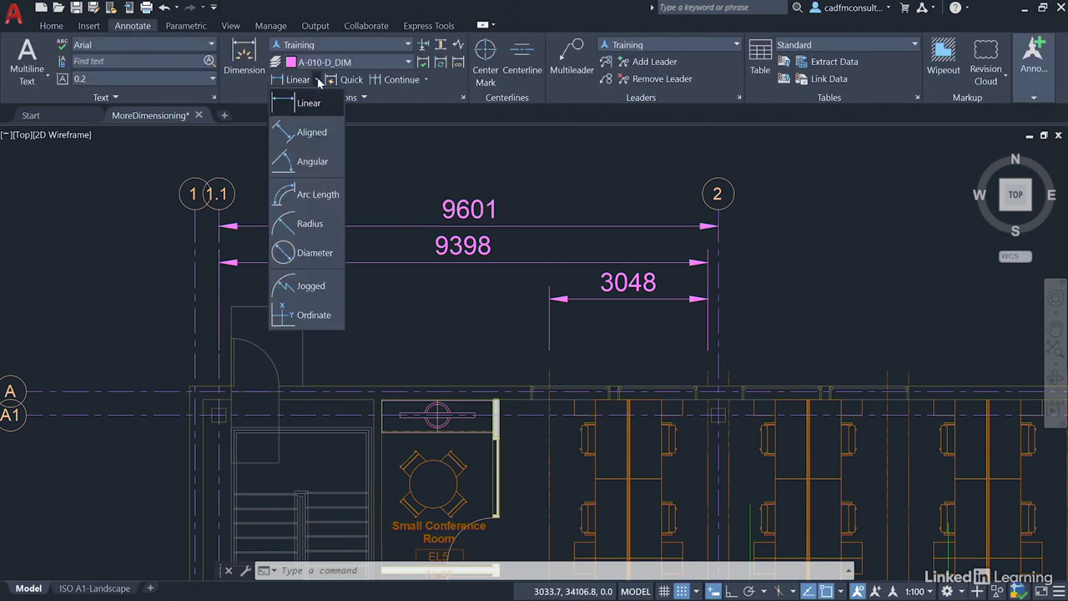
{"action": "left_click", "coordinate": [302, 112]}
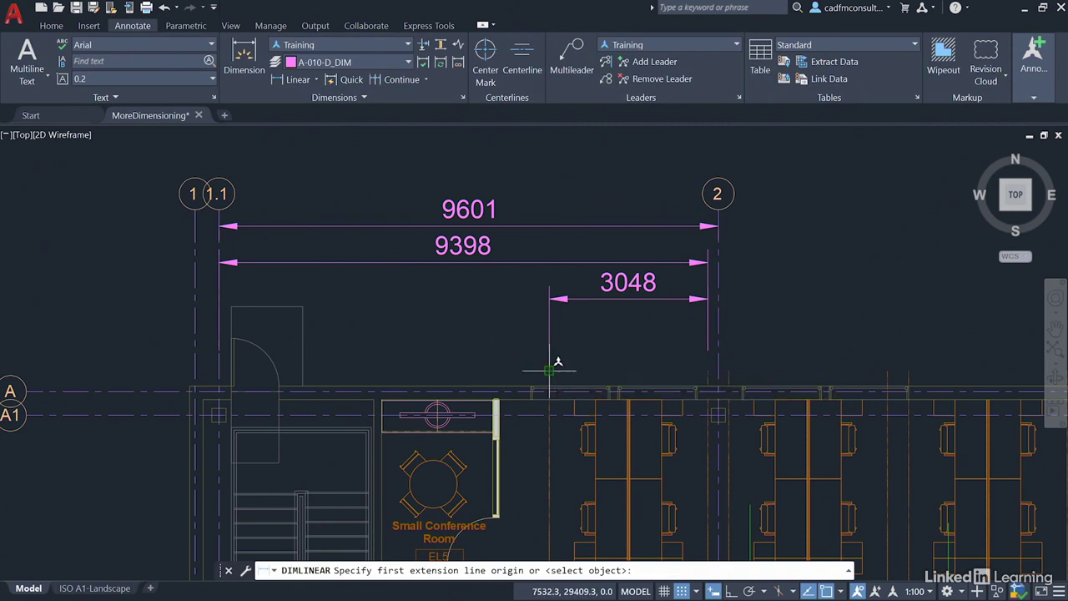
{"action": "left_click", "coordinate": [549, 368]}
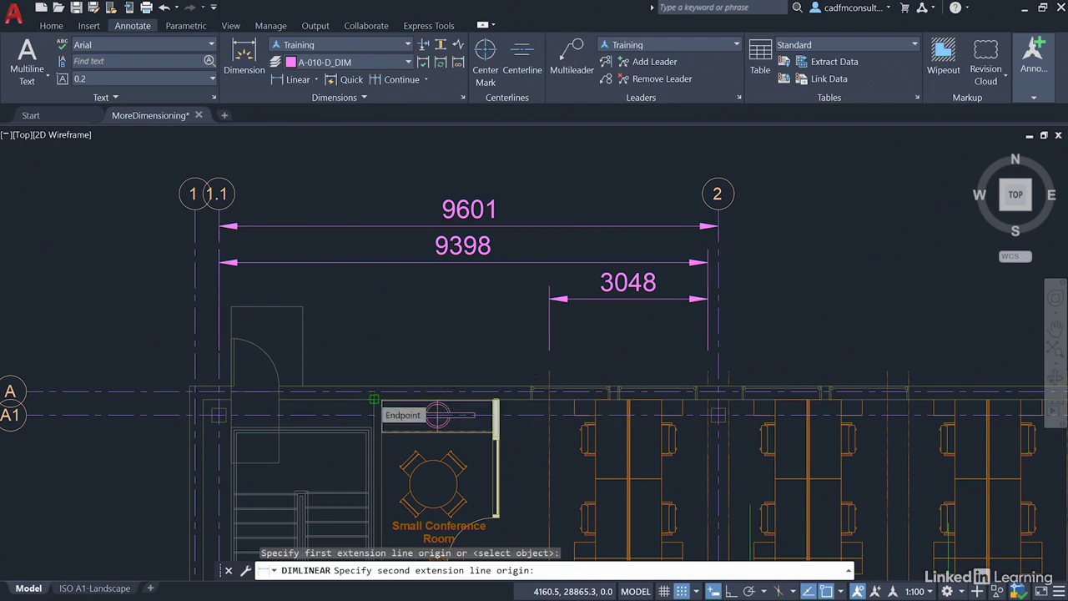
{"action": "left_click", "coordinate": [374, 399]}
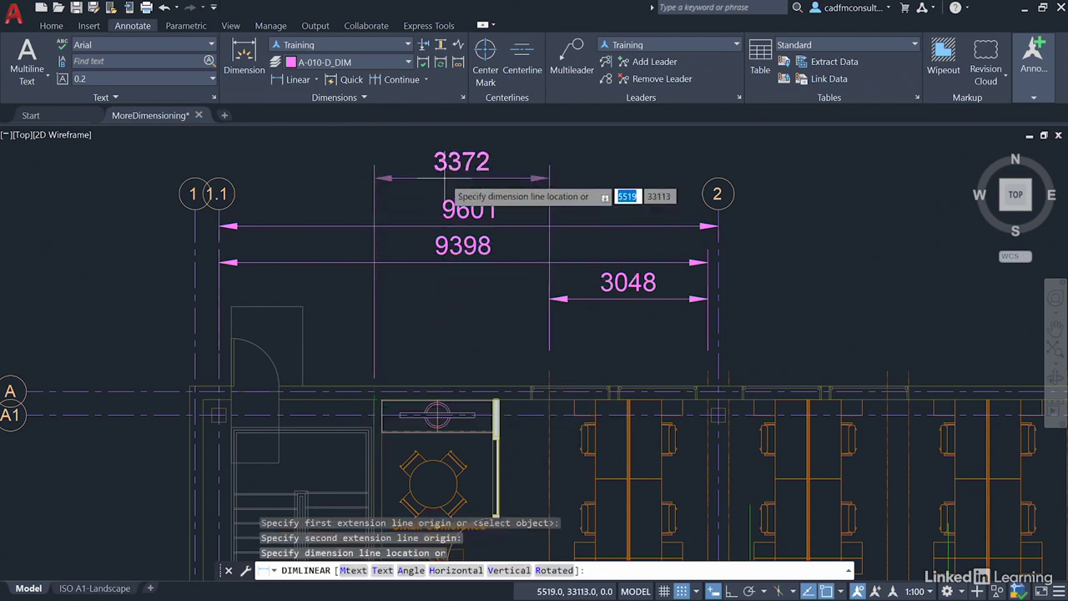
{"action": "left_click", "coordinate": [443, 173]}
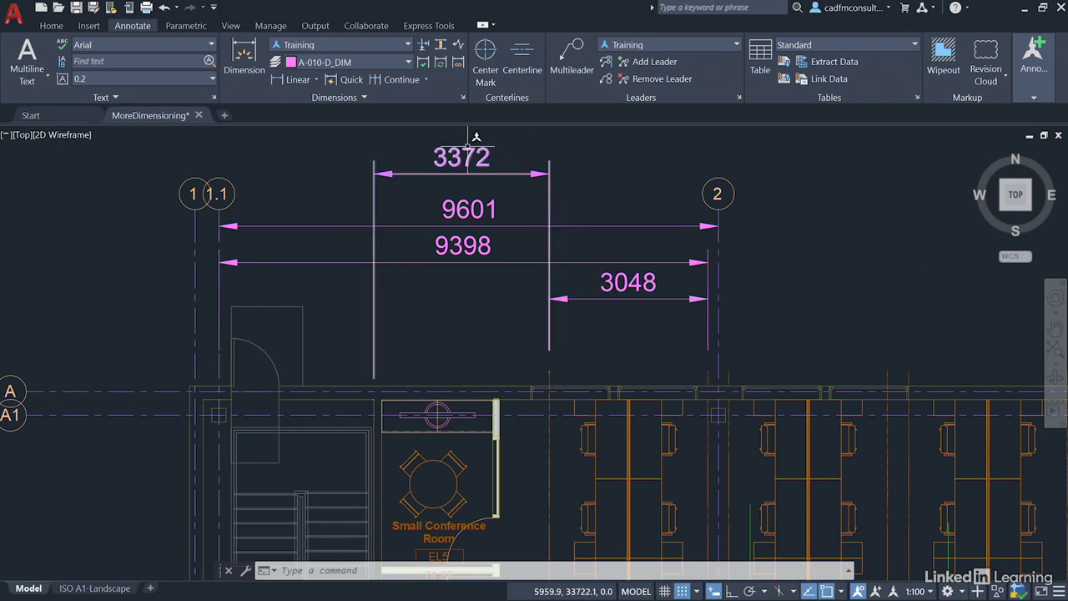
{"action": "mouse_move", "coordinate": [468, 144]}
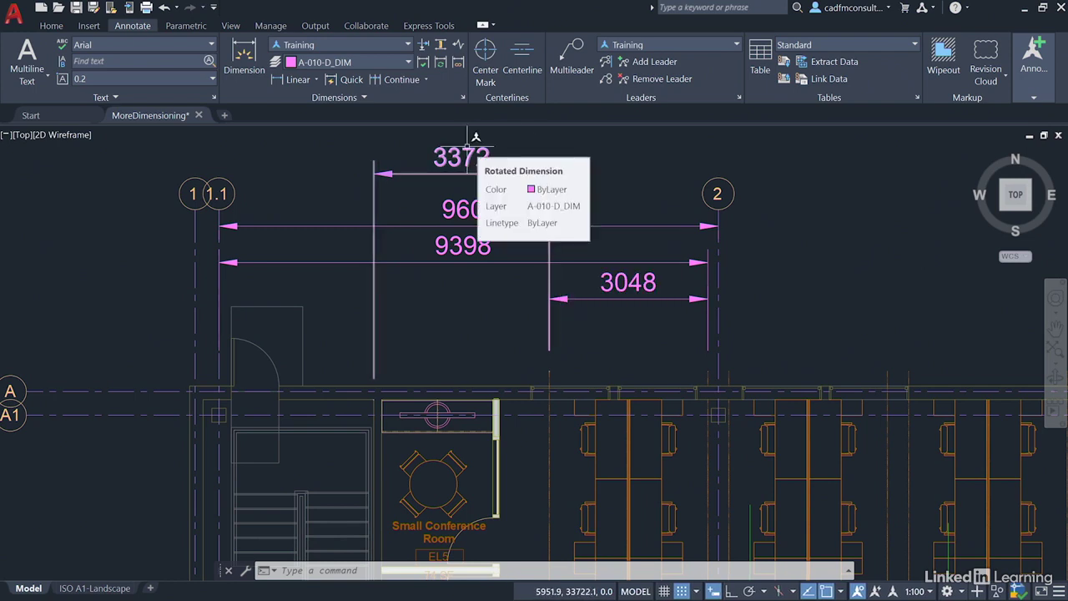
Break the 9398 dimension where the 3372 dimension crosses it
{"action": "left_click", "coordinate": [423, 48]}
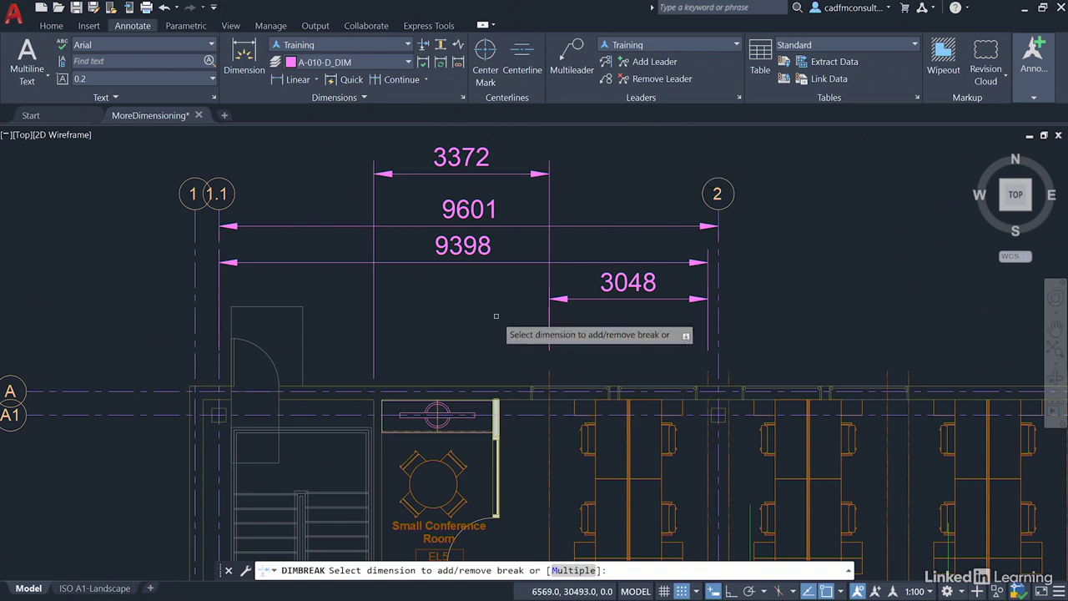
{"action": "left_click", "coordinate": [469, 263]}
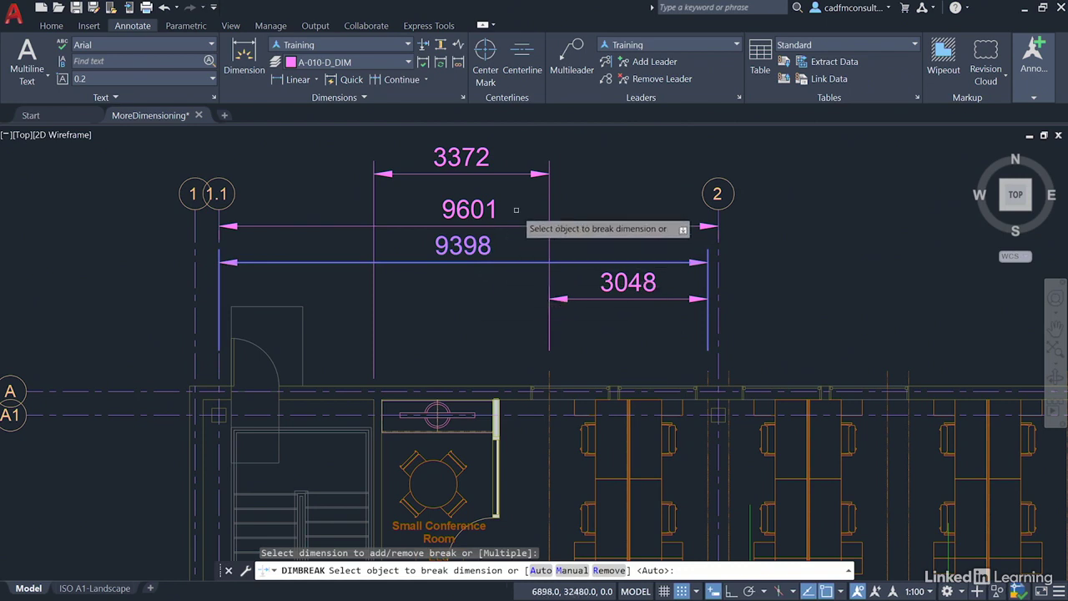
{"action": "left_click", "coordinate": [516, 175]}
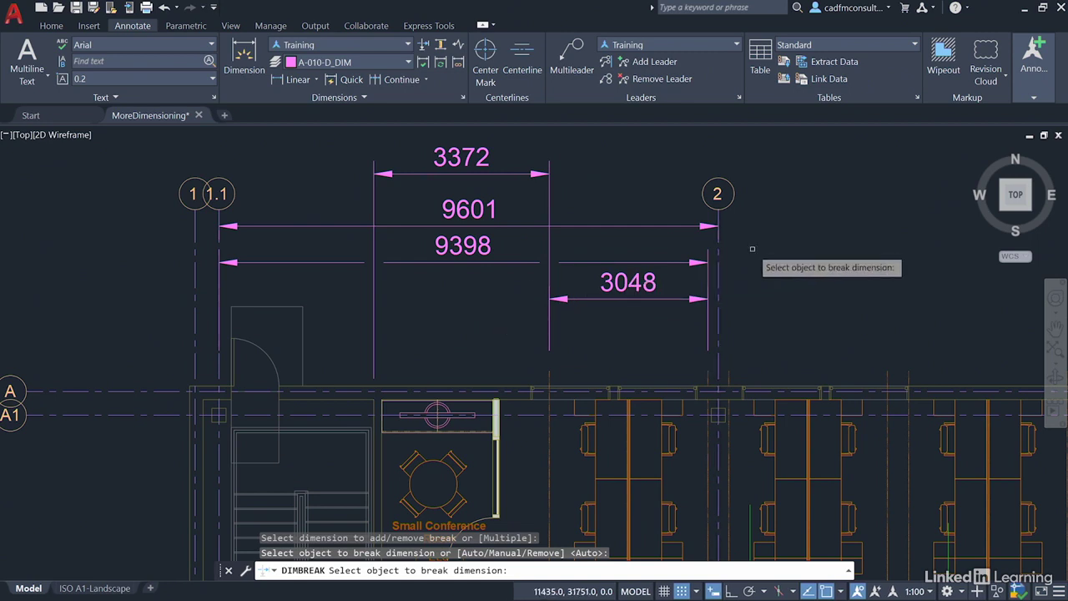
{"action": "key", "text": "Return"}
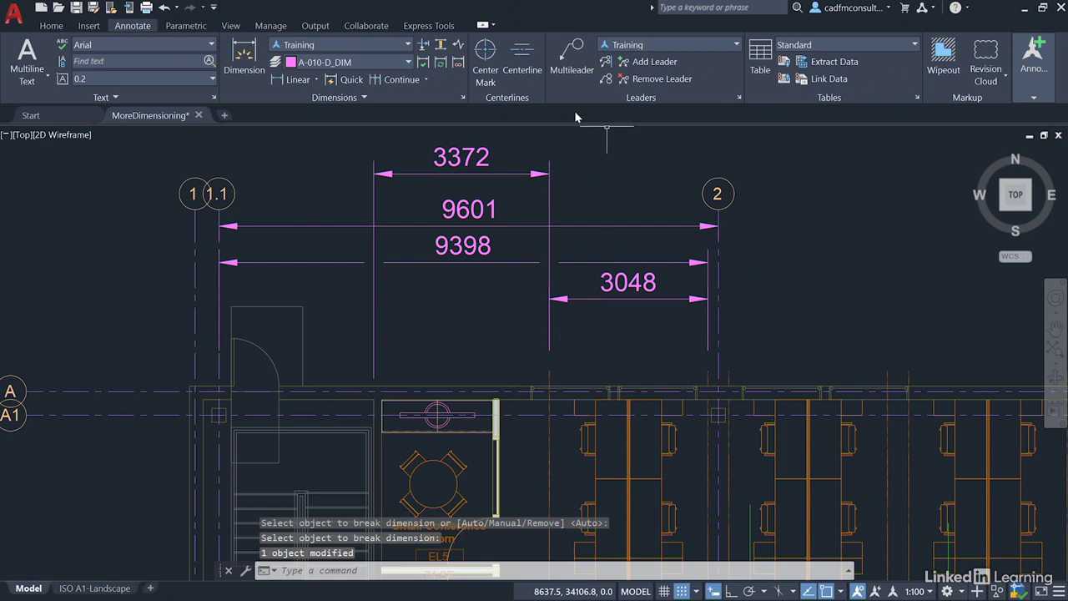
Break the 9601 dimension at the 3372 crossing and check its breaks
{"action": "left_click", "coordinate": [424, 44]}
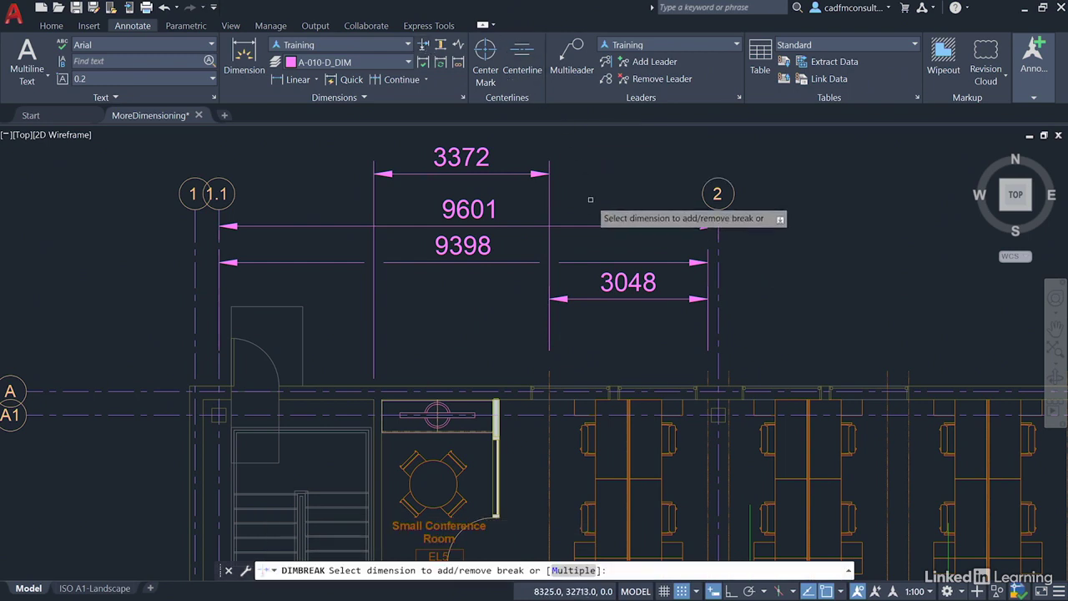
{"action": "left_click", "coordinate": [595, 224]}
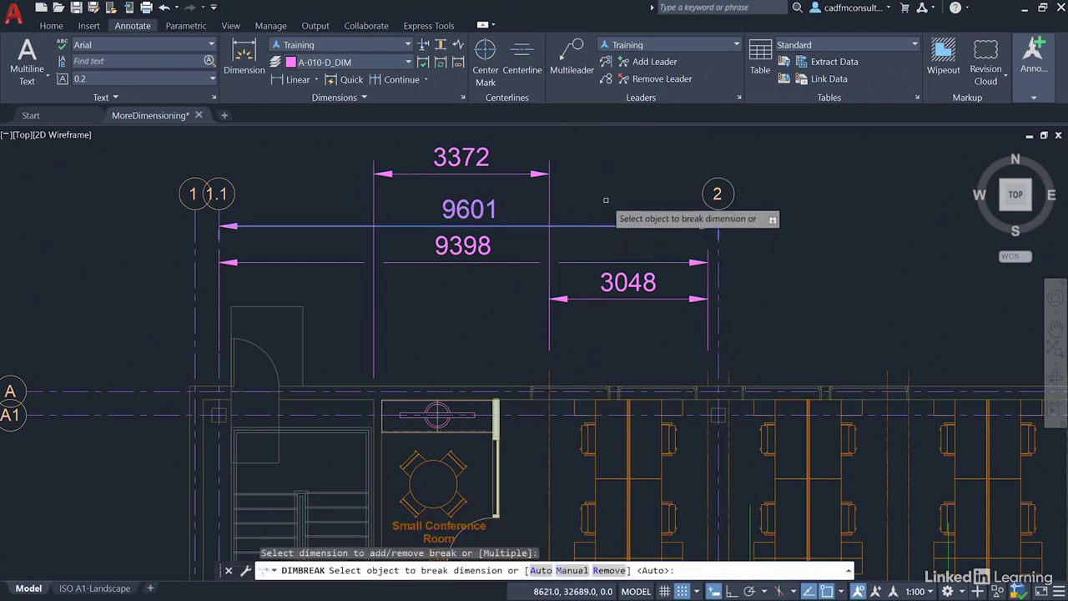
{"action": "left_click", "coordinate": [515, 173]}
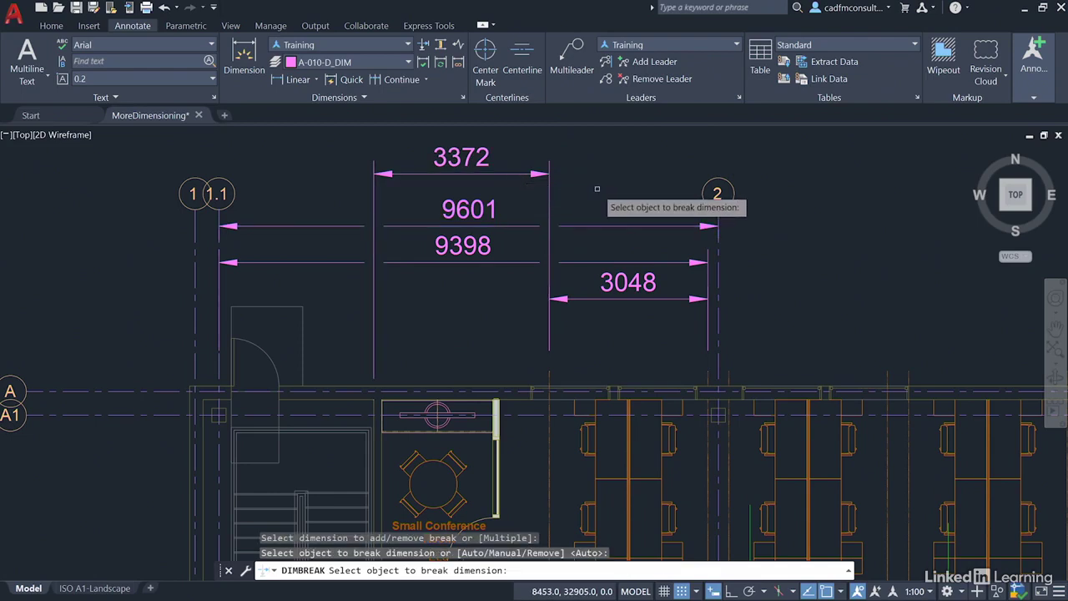
{"action": "key", "text": "Return"}
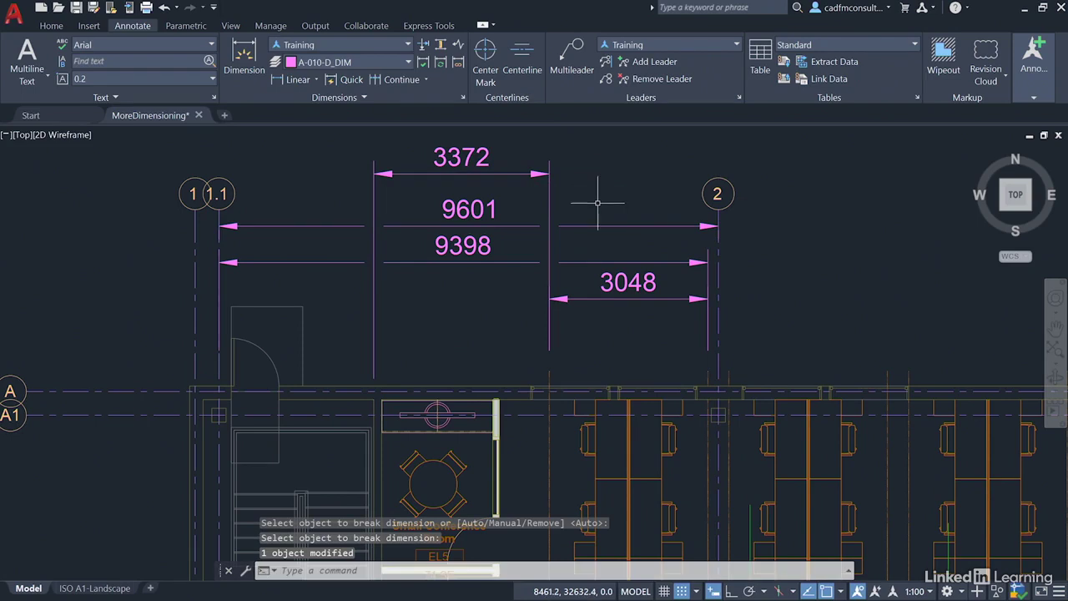
{"action": "left_click", "coordinate": [609, 224]}
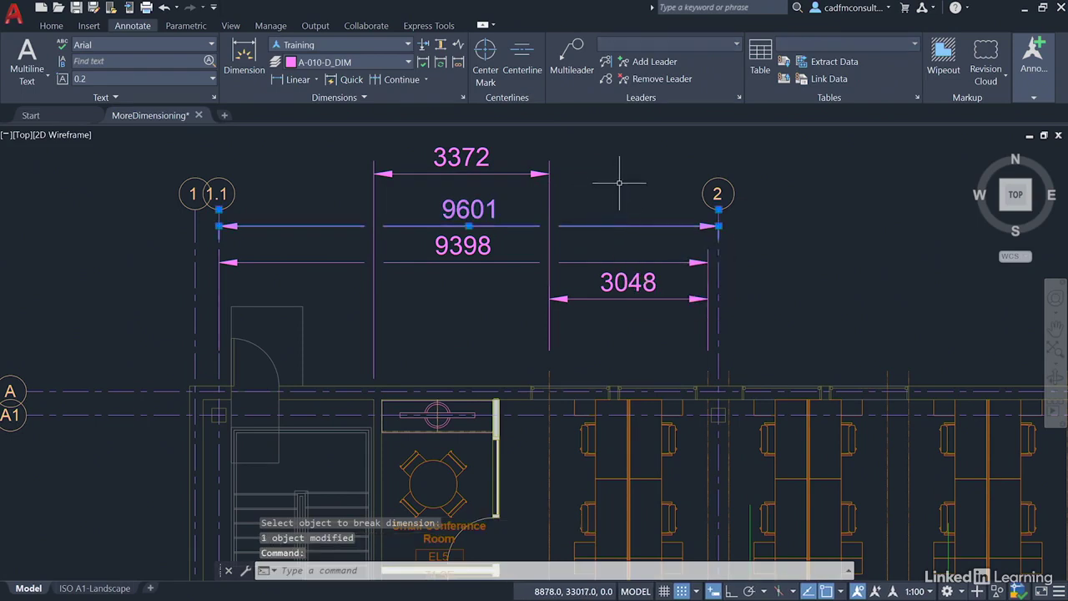
{"action": "key", "text": "Escape"}
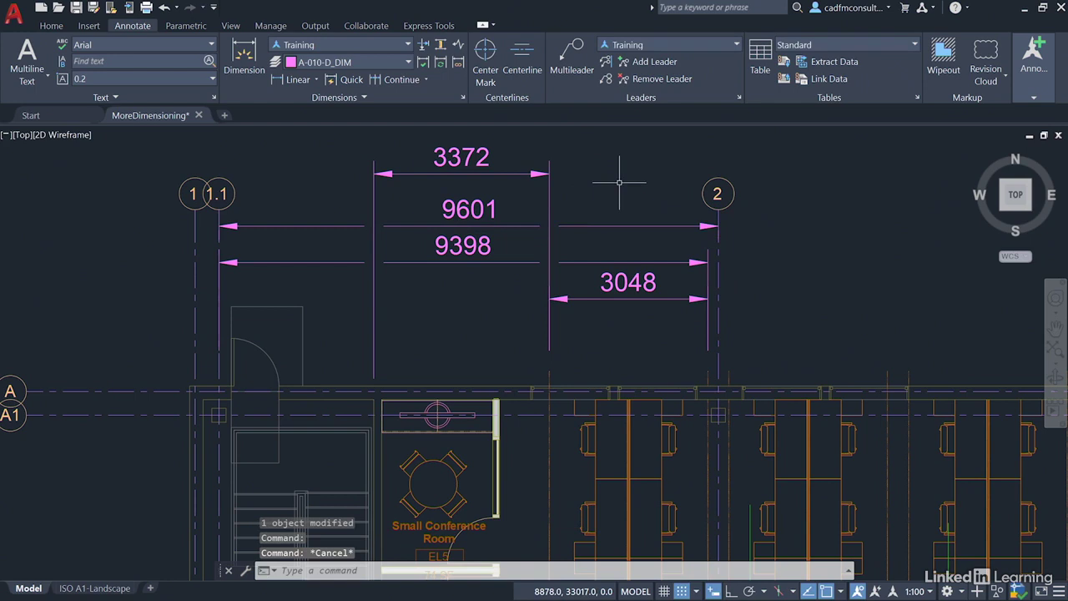
Check the 9398 dimension's breaks, then delete the 3372 dimension
{"action": "left_click", "coordinate": [518, 262]}
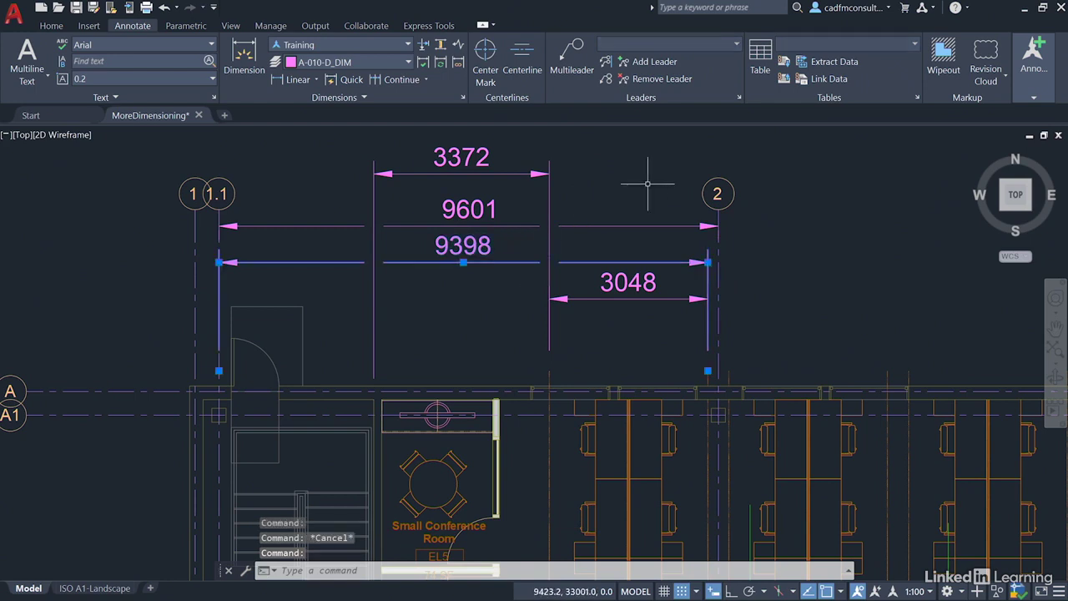
{"action": "key", "text": "Escape"}
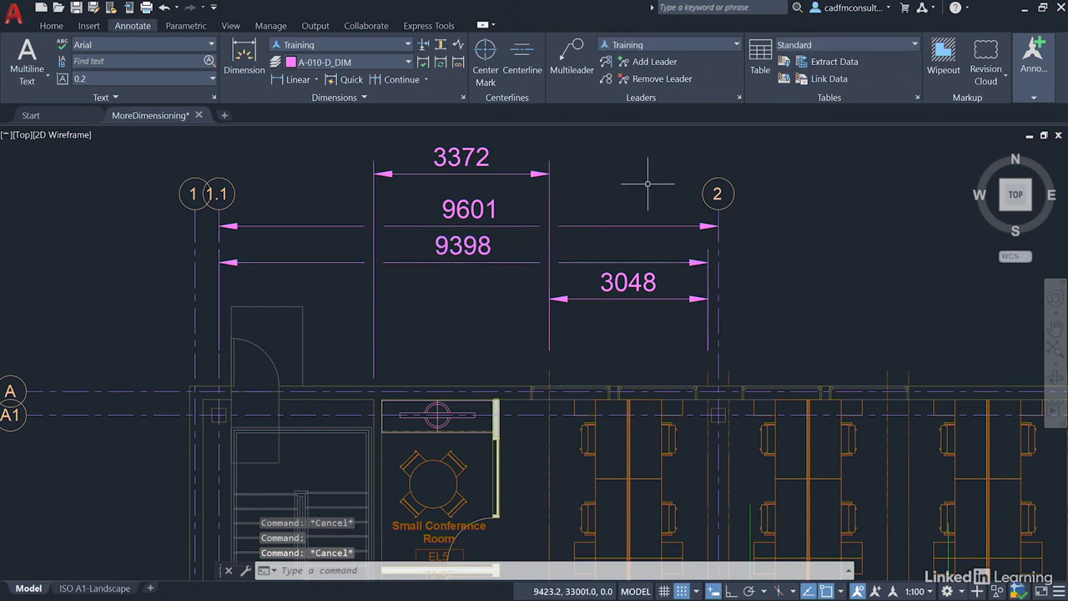
{"action": "left_click", "coordinate": [512, 172]}
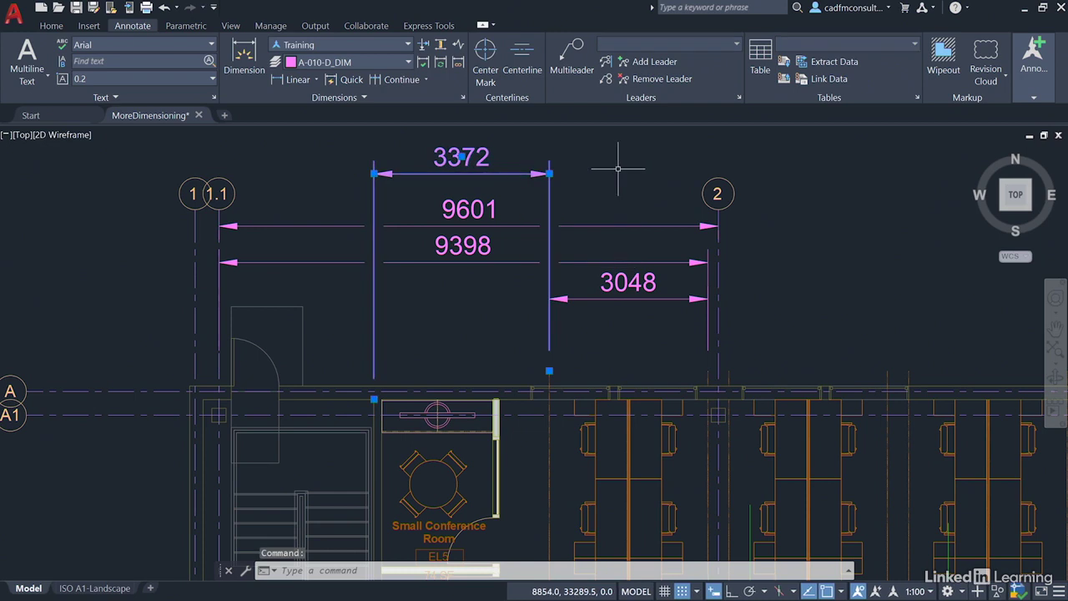
{"action": "key", "text": "Delete"}
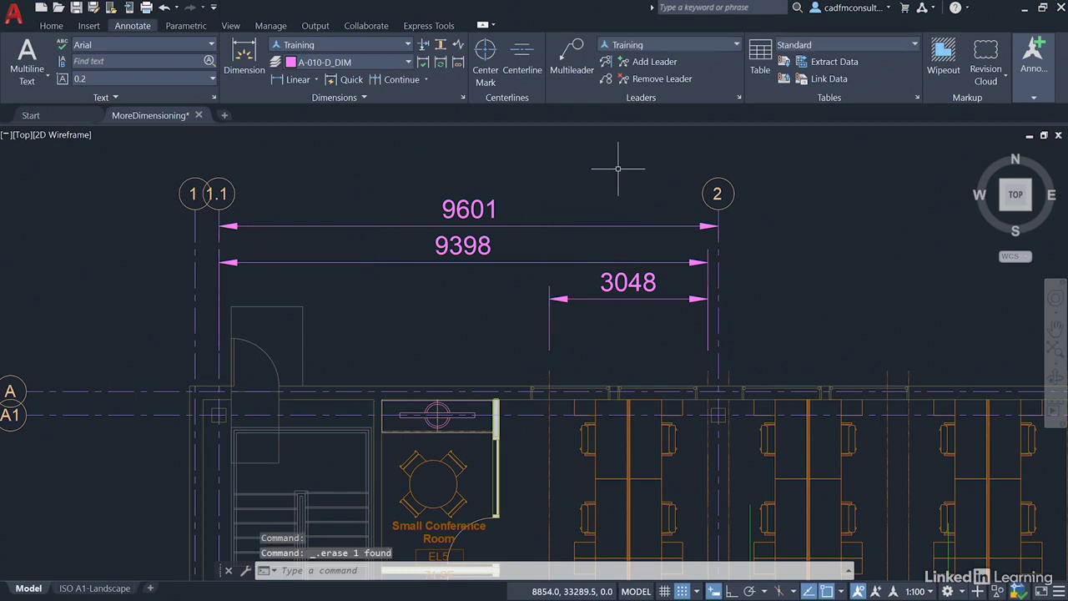